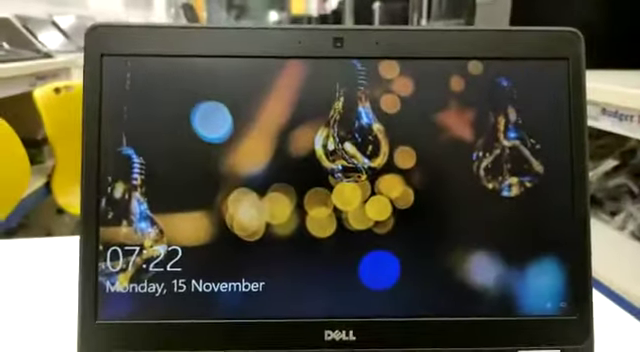
key("Return")
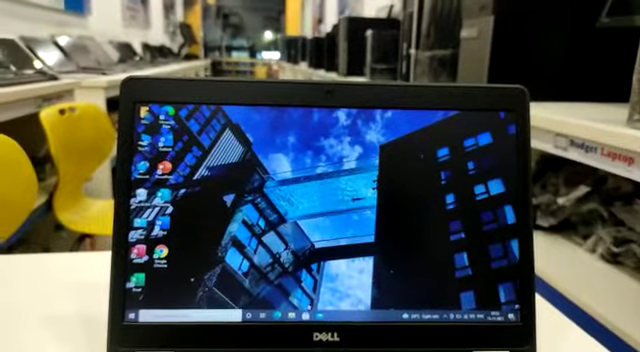
key("super+e")
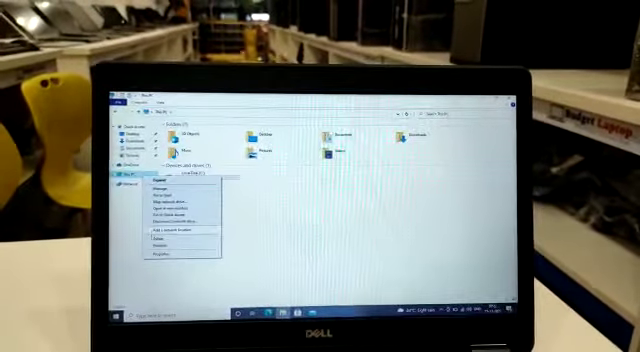
left_click(158, 256)
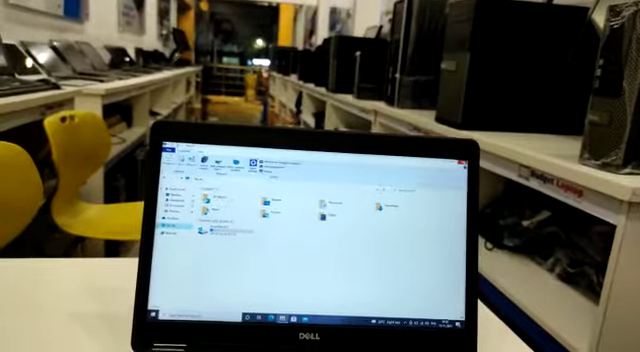
key("alt+F4")
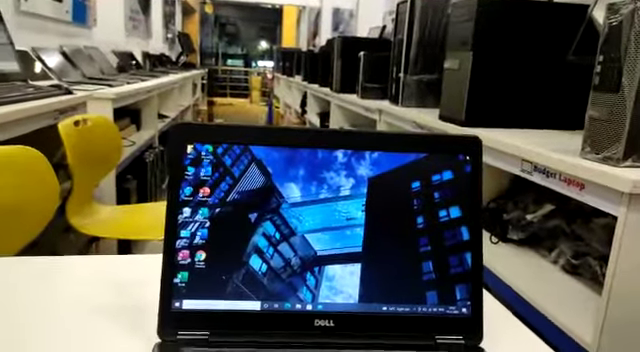